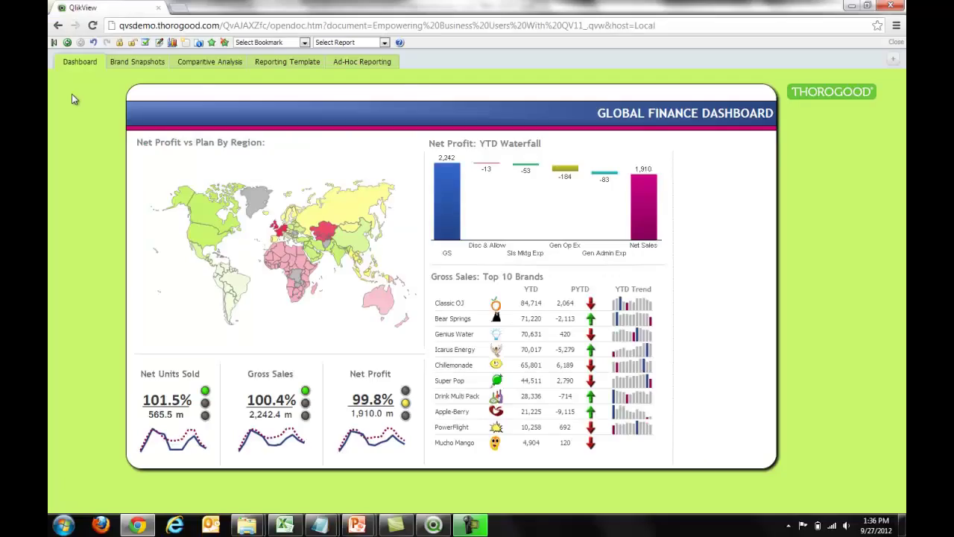
Open the Brand Snapshots sheet and filter it to the Apple-Berry brand
click(142, 64)
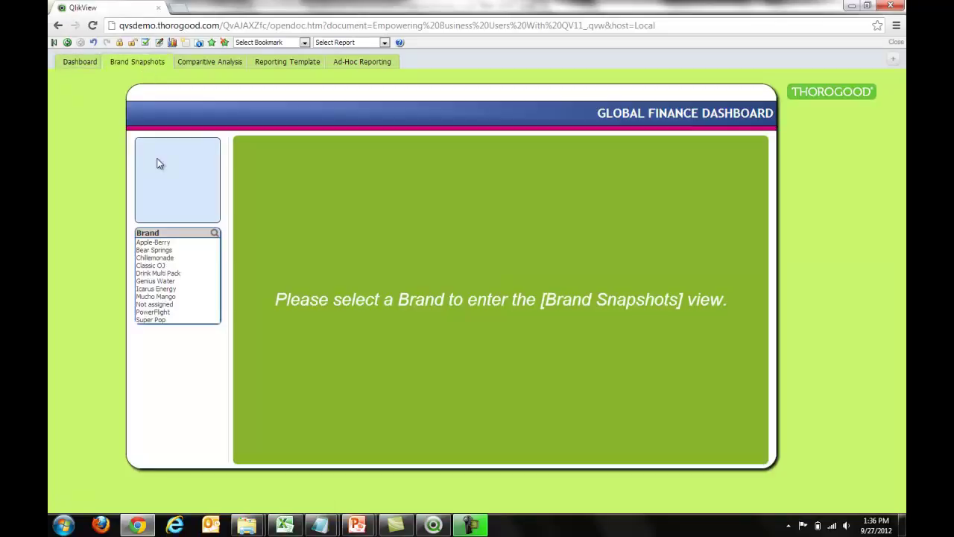
click(176, 244)
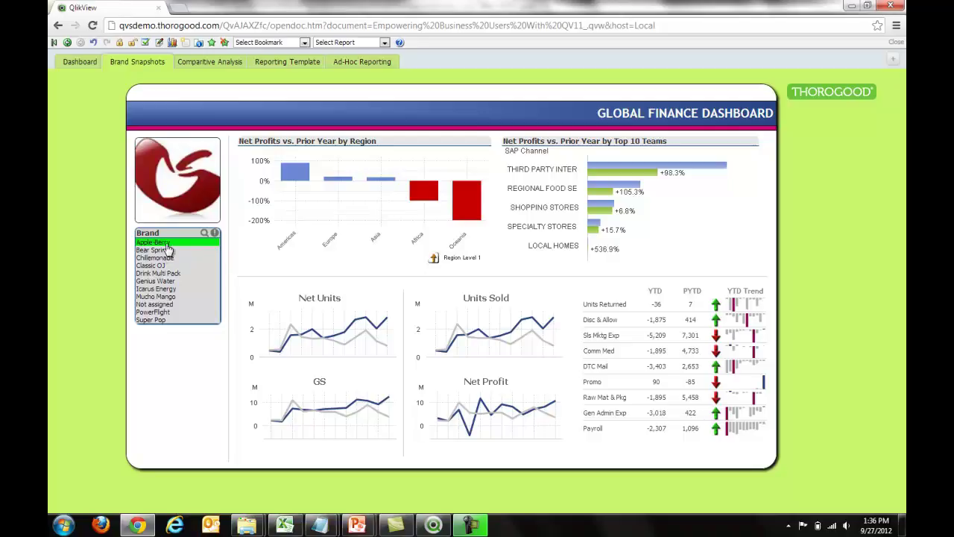
Add a new straight table to the Reporting Template sheet and position it near the upper edge beside the Brand list
click(264, 65)
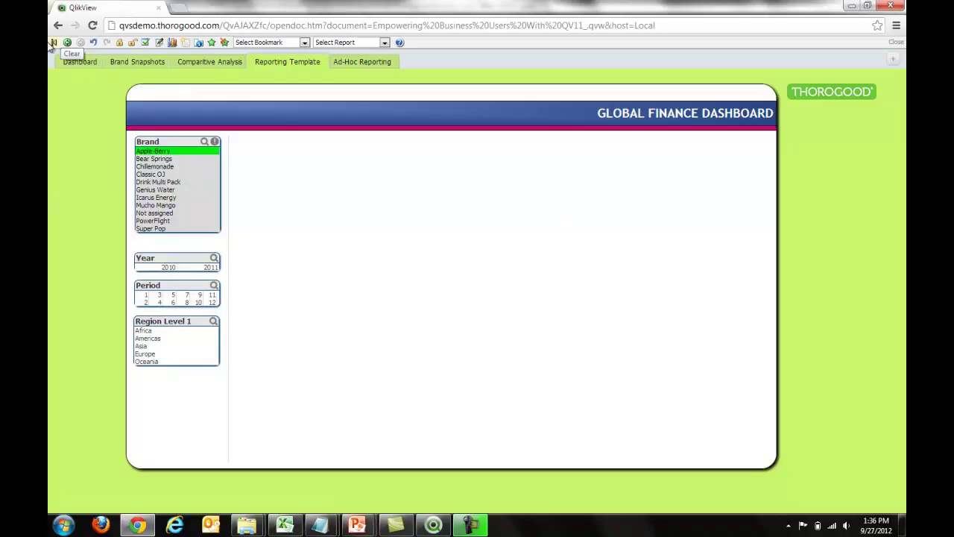
right_click(69, 149)
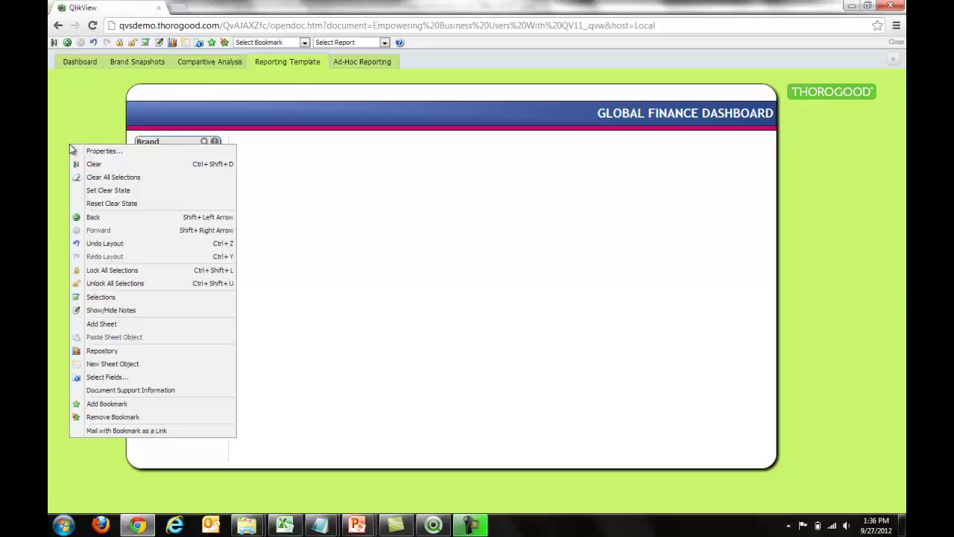
click(119, 365)
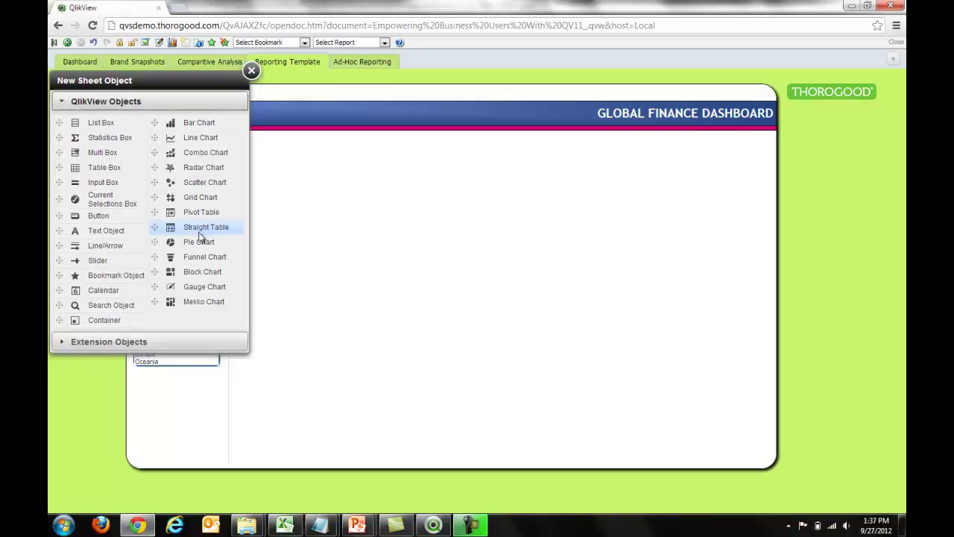
drag(192, 229, 828, 201)
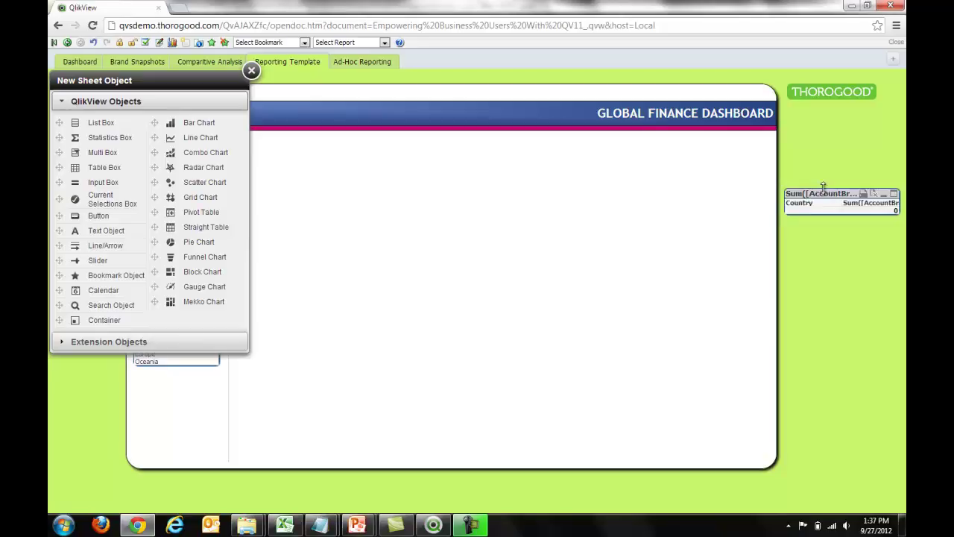
drag(824, 187, 304, 150)
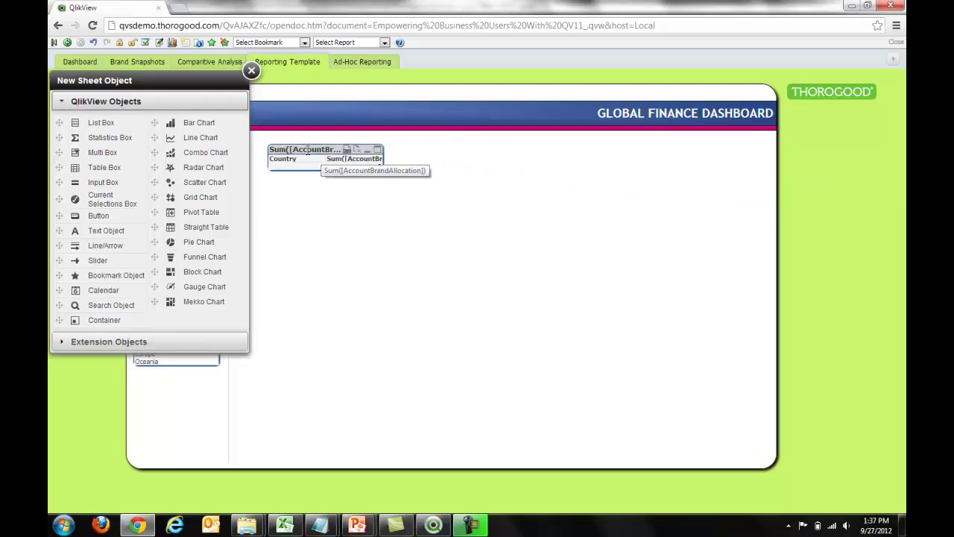
Set the new straight table's dimension to Region Level 2 in its chart properties
right_click(306, 150)
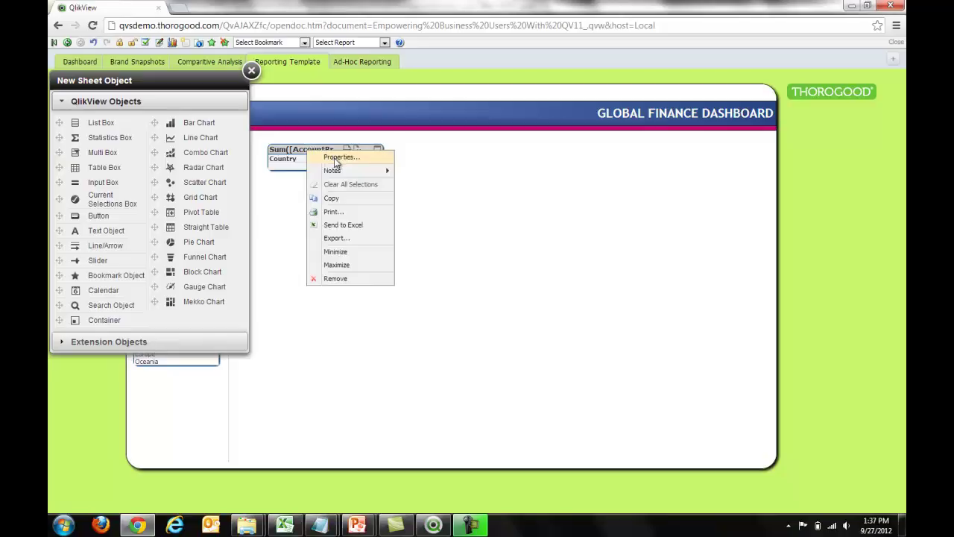
click(335, 161)
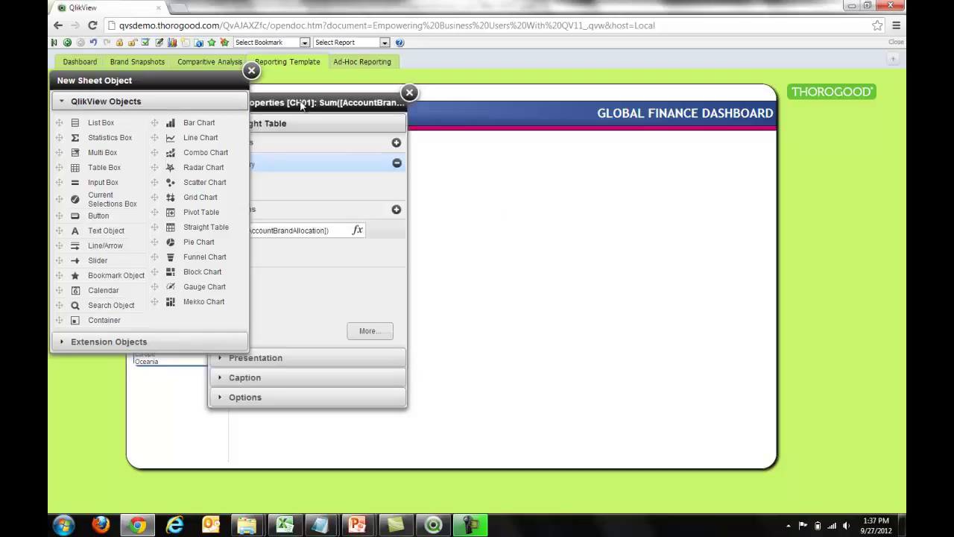
drag(324, 110, 584, 115)
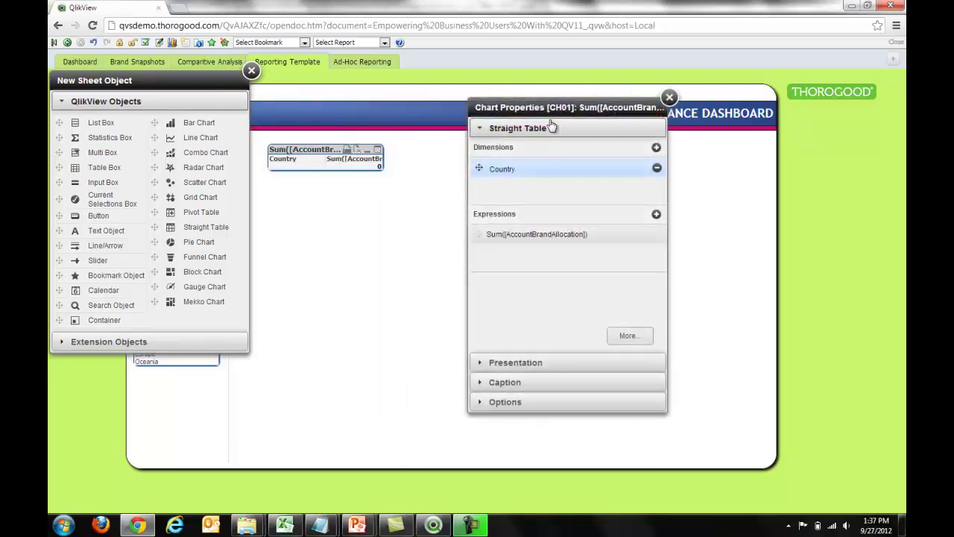
click(538, 168)
click(533, 179)
click(534, 169)
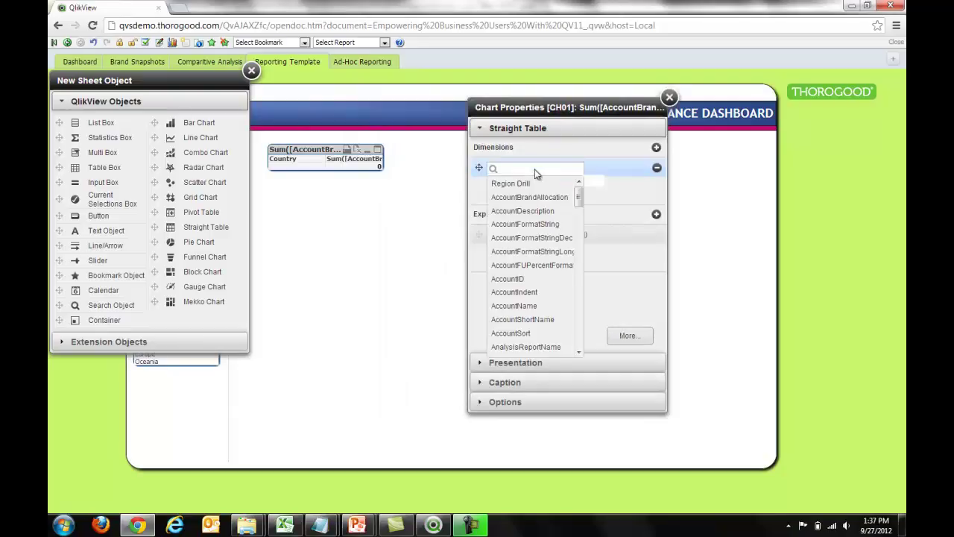
drag(579, 202, 576, 313)
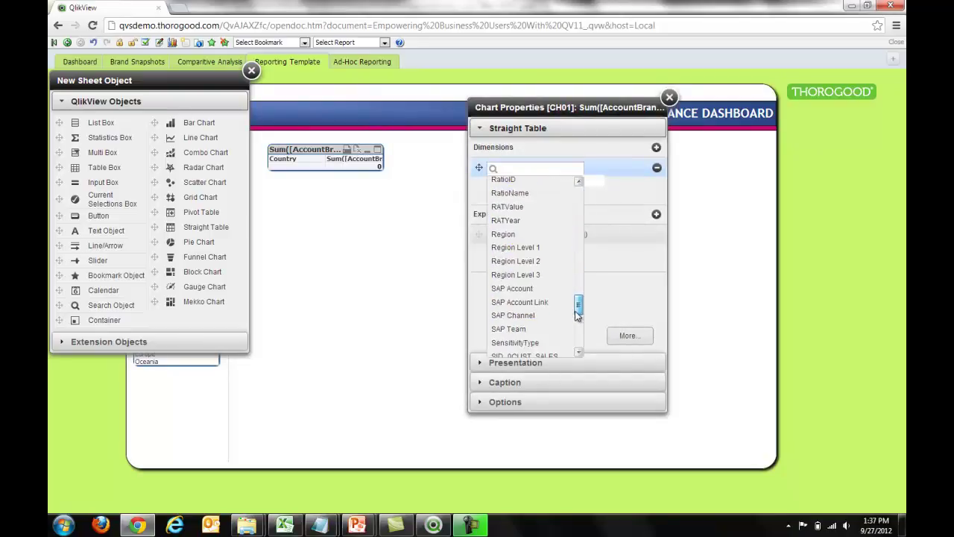
click(537, 260)
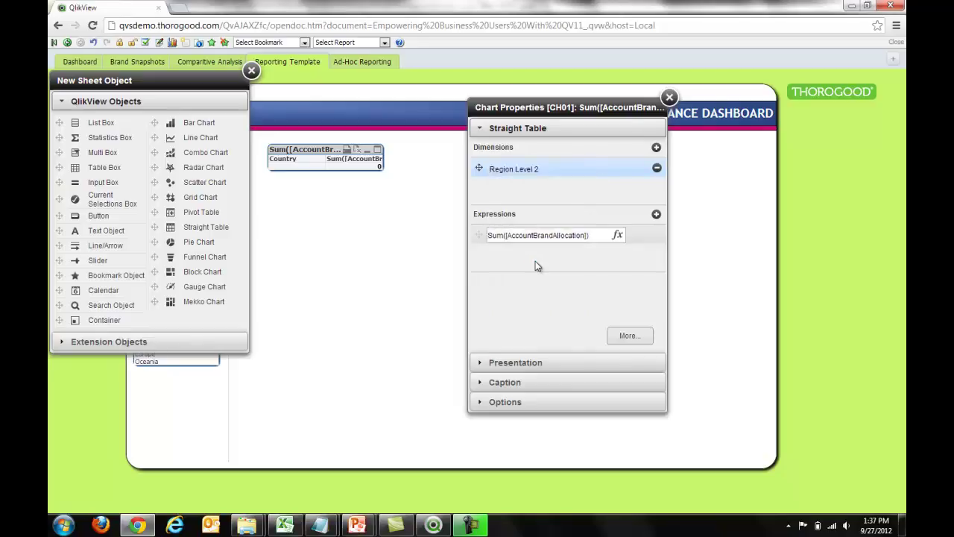
Change the straight table's expression to Sum([Value]) and close the properties and new-object dialogs
click(528, 232)
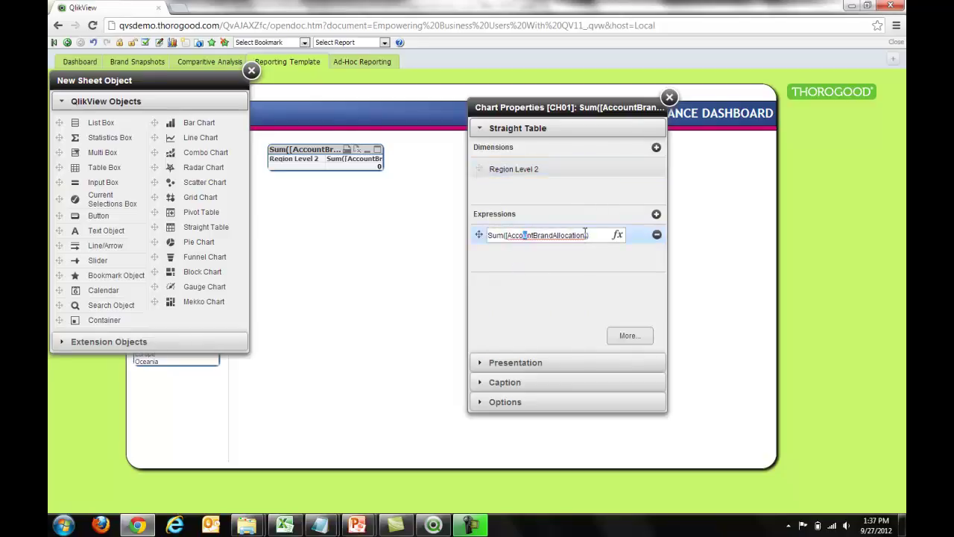
drag(583, 235, 507, 237)
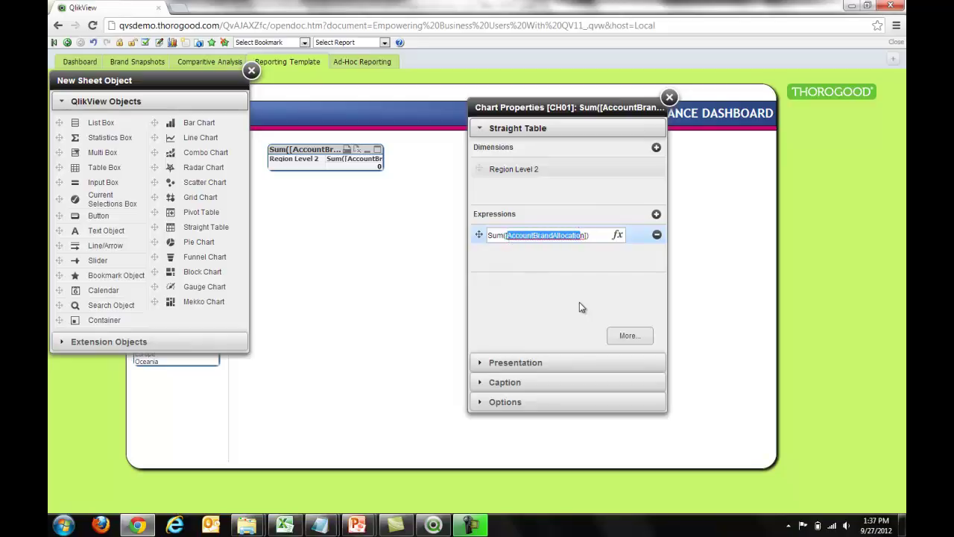
key(Delete)
text(Value)
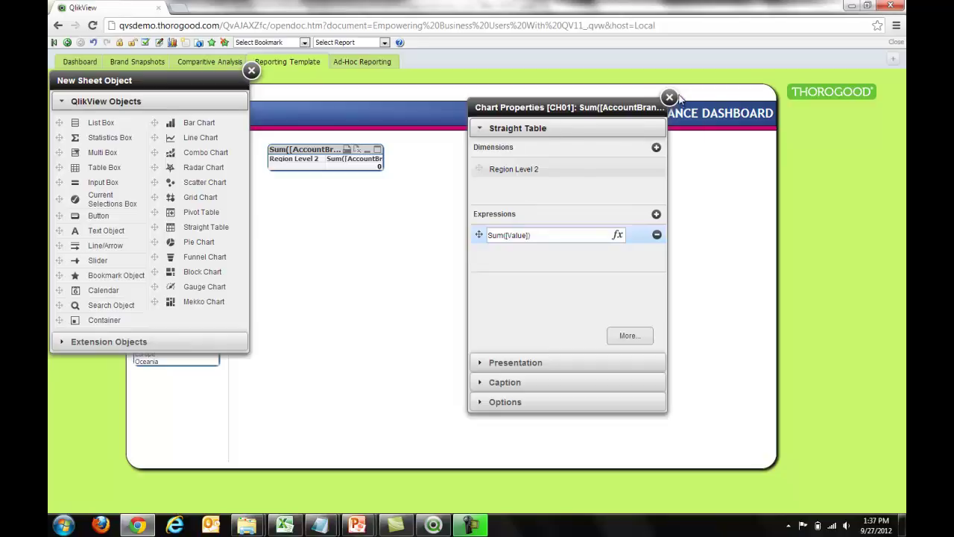
click(651, 105)
click(389, 131)
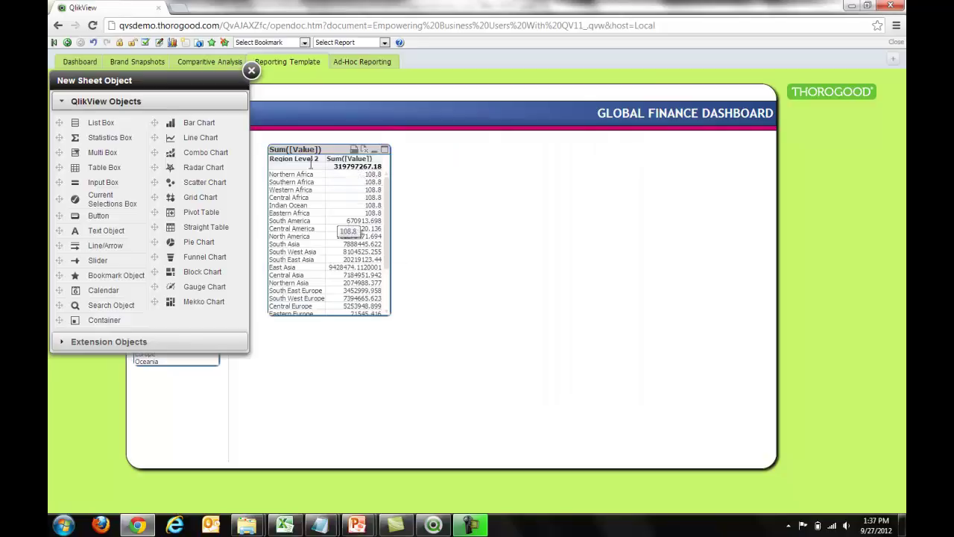
click(251, 71)
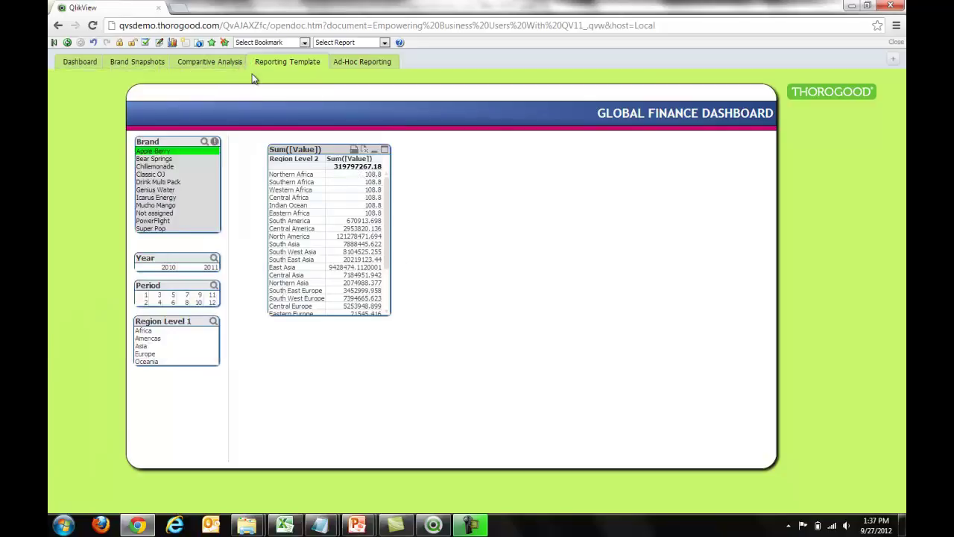
Review the Presentation, Caption and Options settings in the Sum([Value]) table's properties
right_click(306, 153)
click(333, 162)
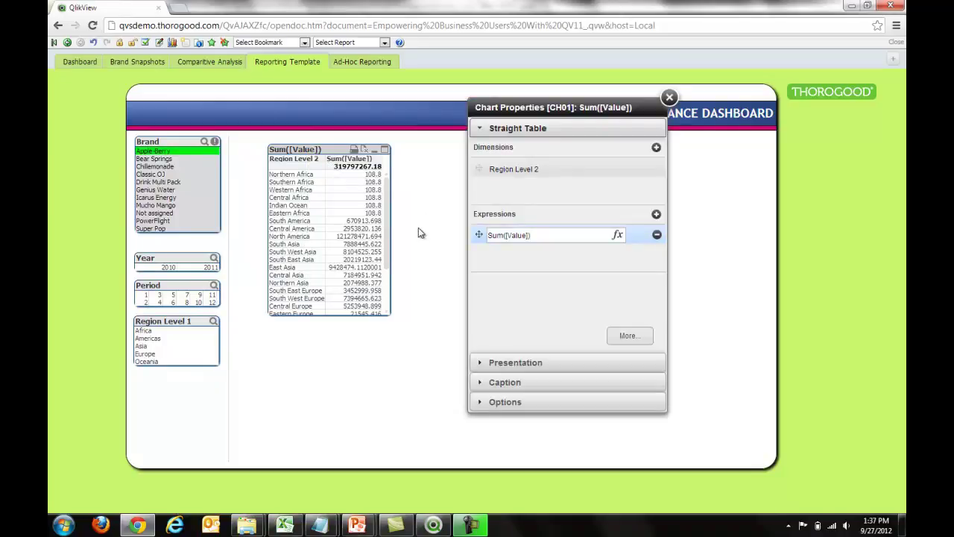
click(514, 363)
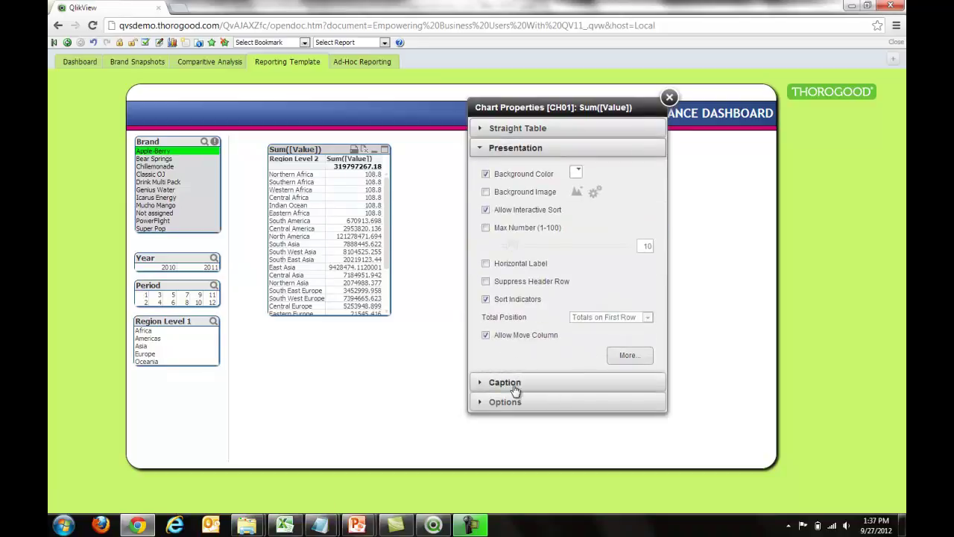
click(514, 384)
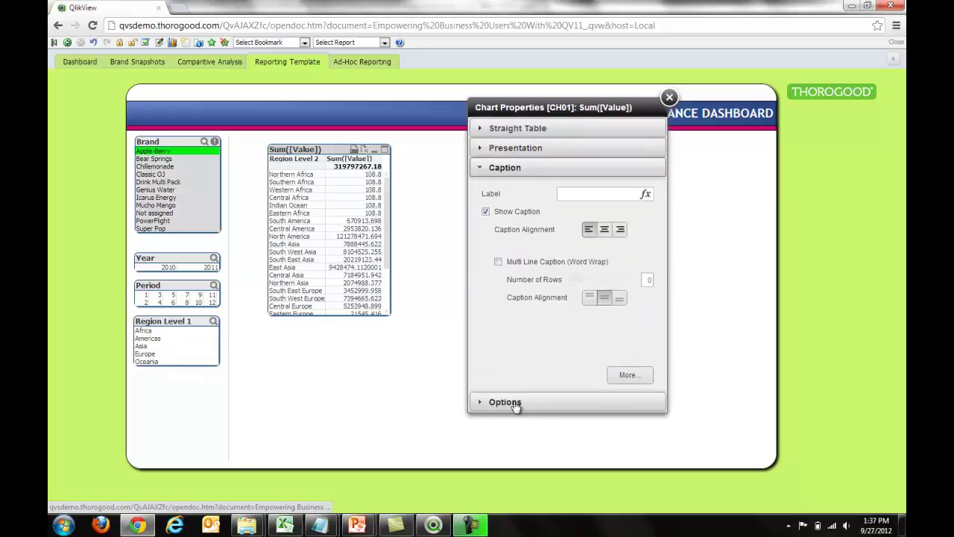
click(515, 400)
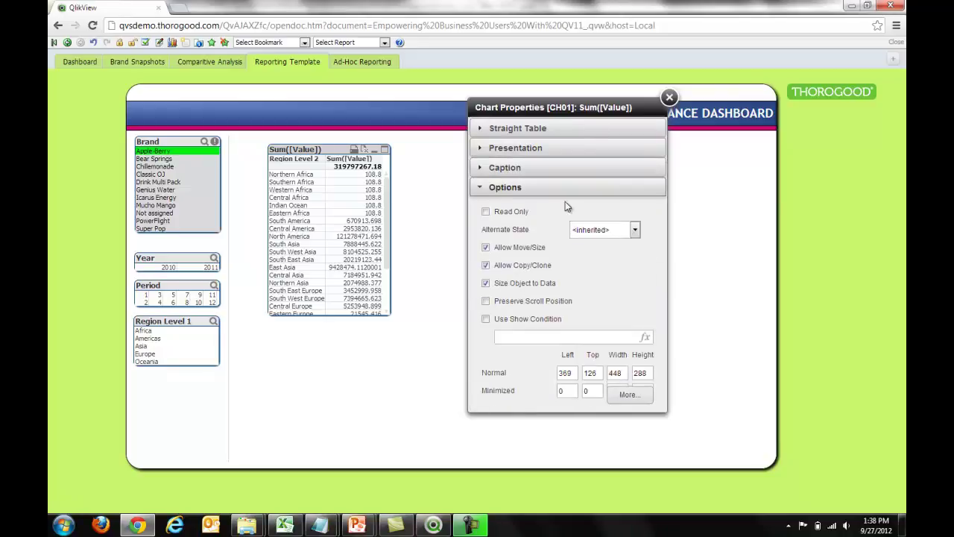
click(670, 98)
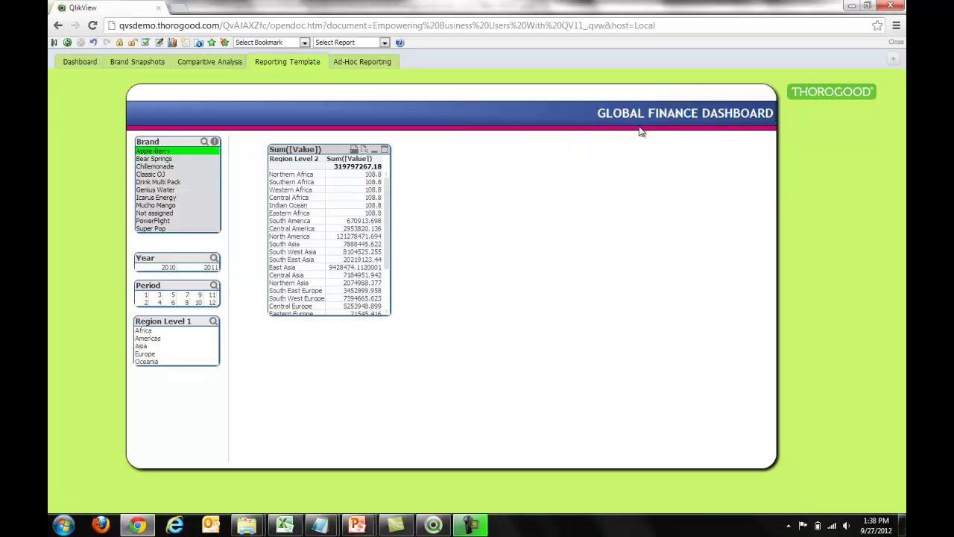
Create a copy of the Sales vs. Prior table from the repository and place it beside the Sum([Value]) table
right_click(856, 265)
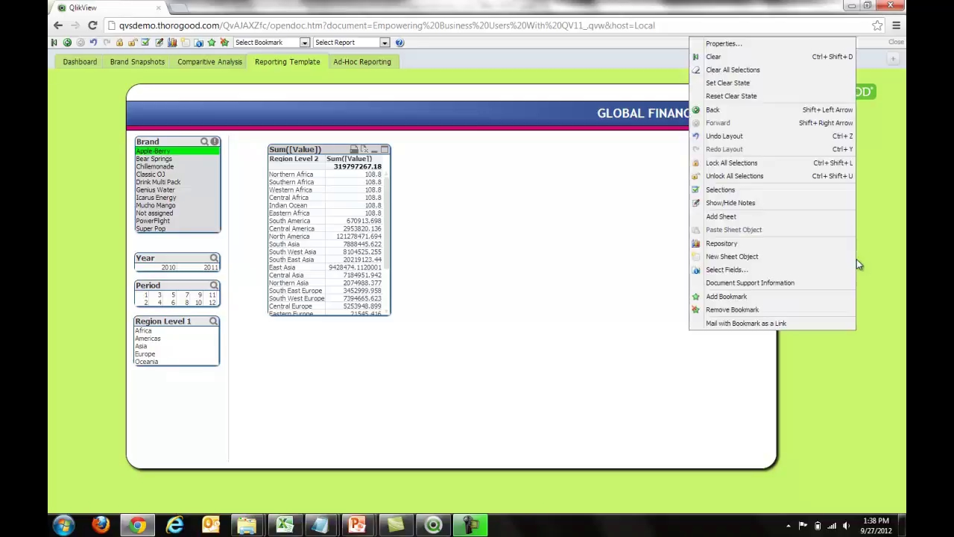
click(799, 250)
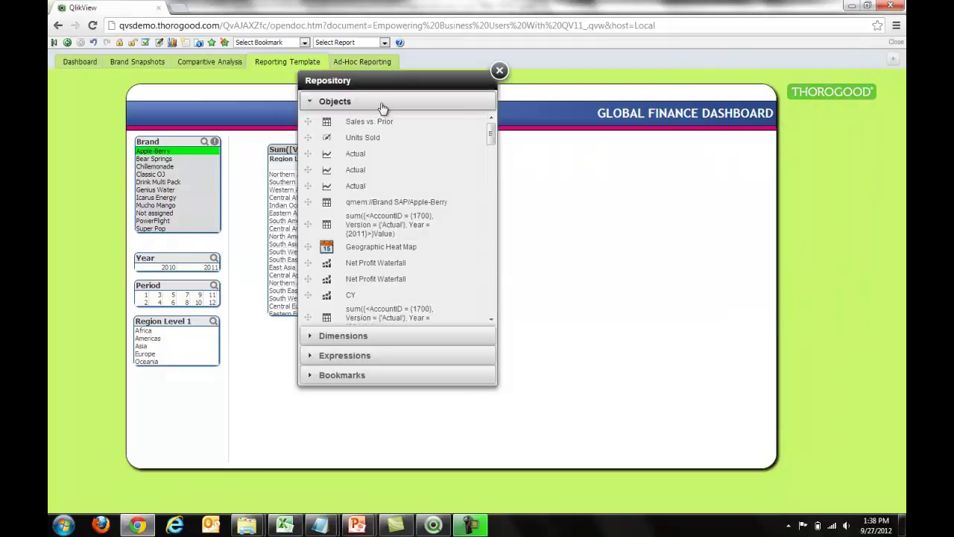
mouse_move(371, 125)
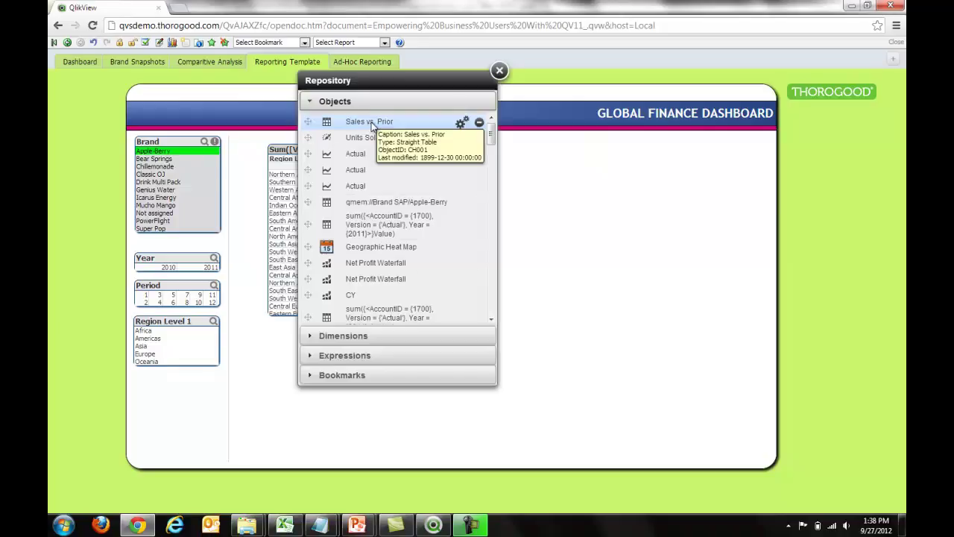
drag(360, 124, 807, 194)
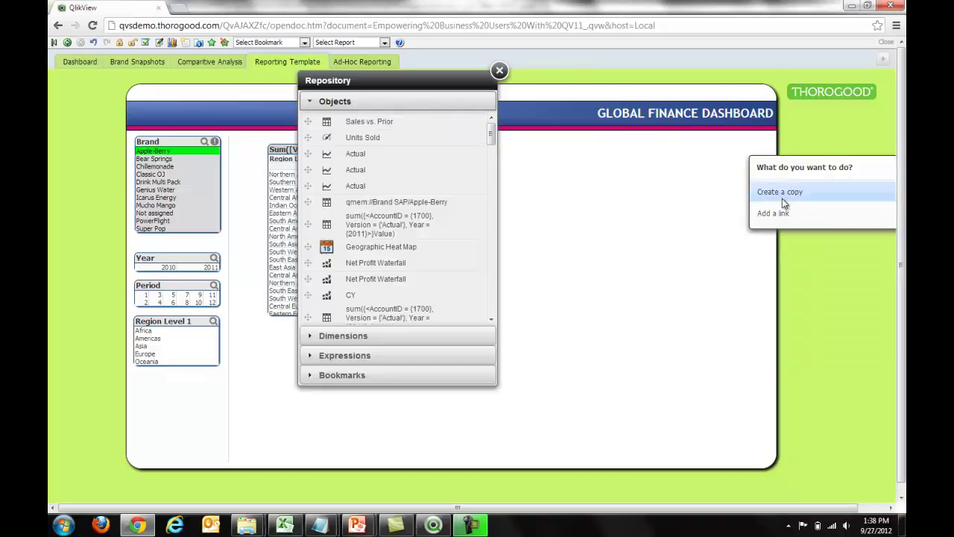
click(782, 199)
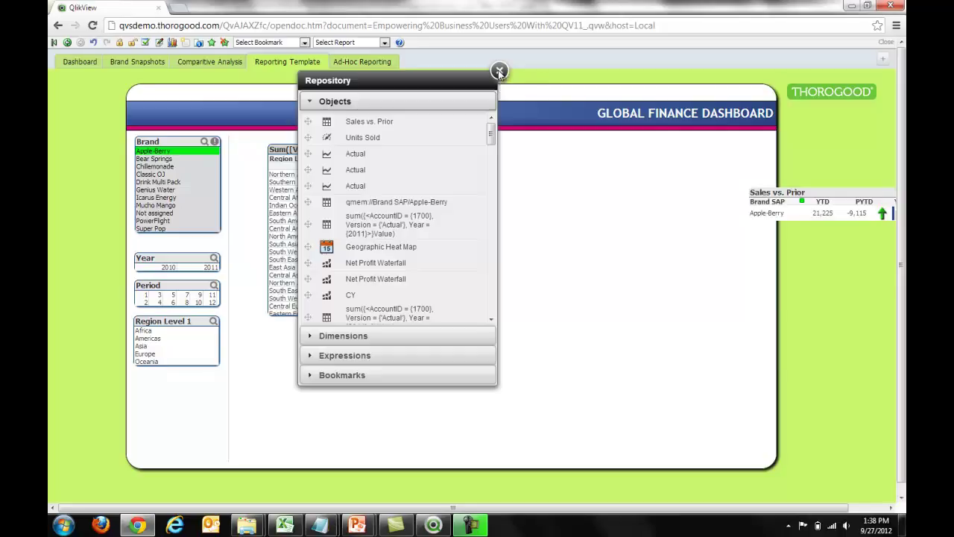
click(500, 70)
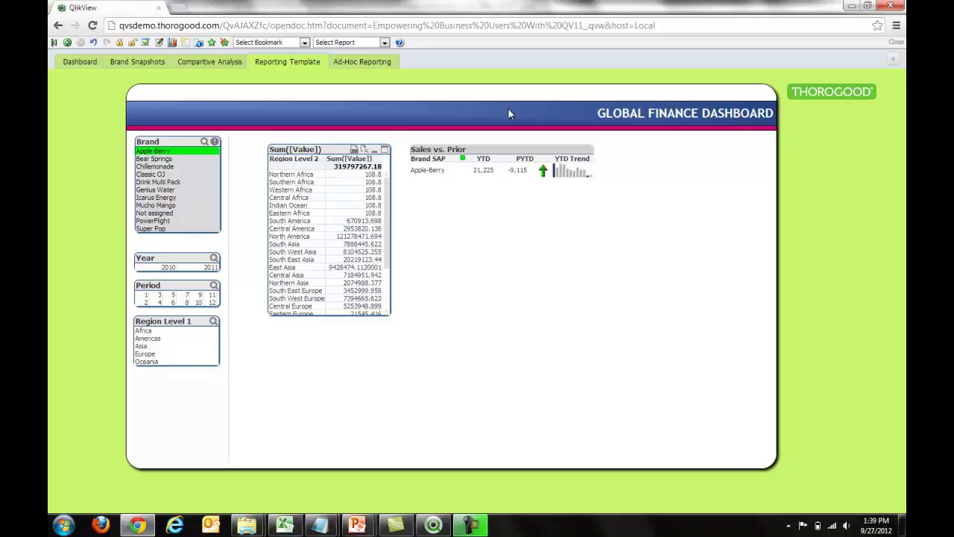
Set the Sales vs. Prior table's dimension to Region Level 2 and try to extend the table downward
right_click(489, 151)
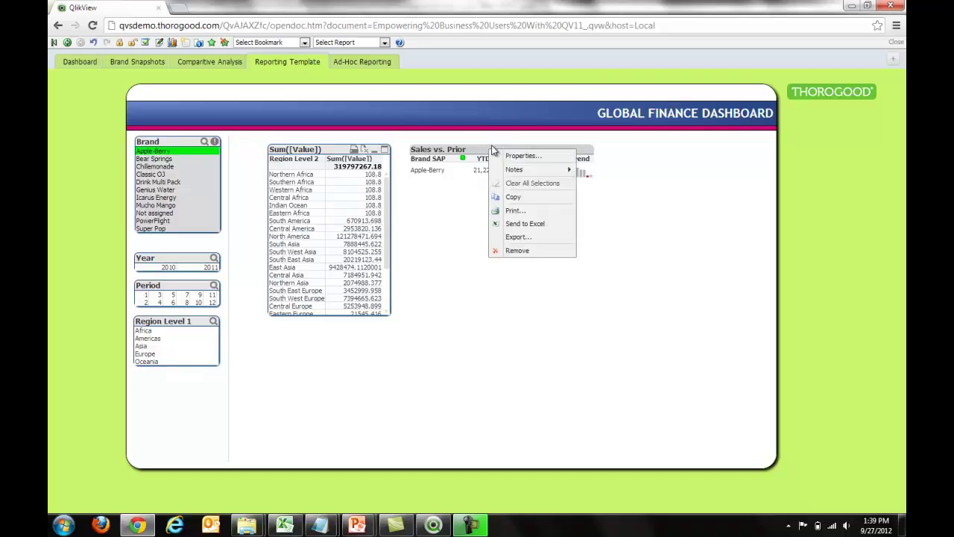
click(503, 157)
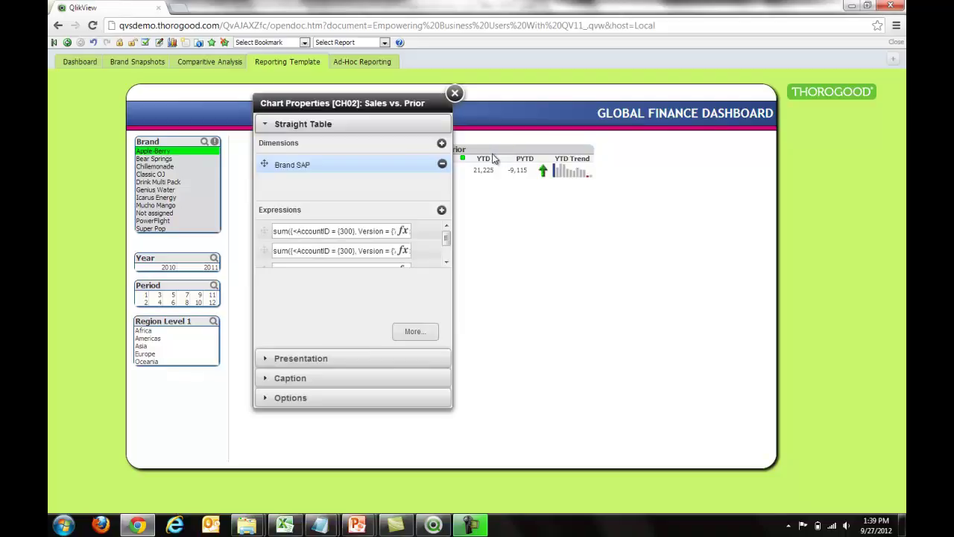
click(320, 162)
drag(364, 198, 361, 320)
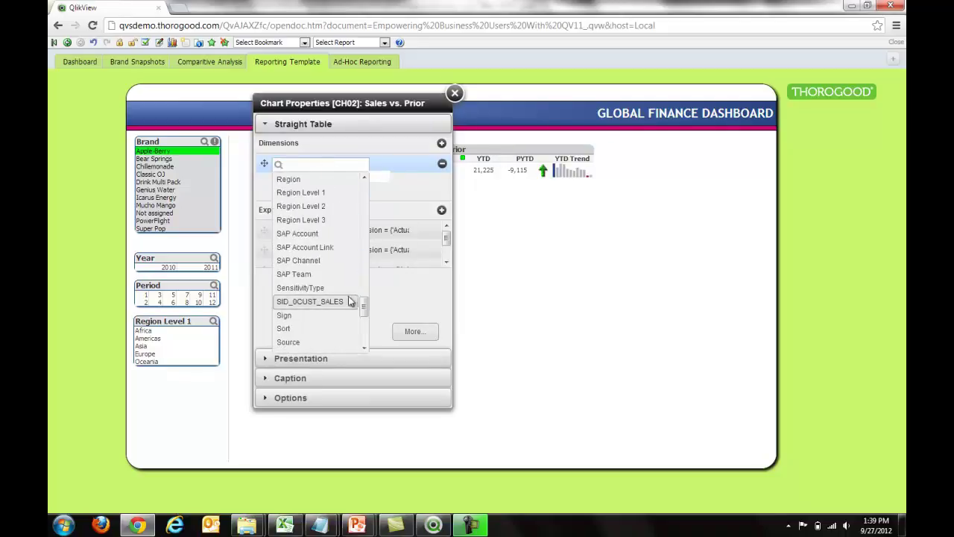
click(326, 212)
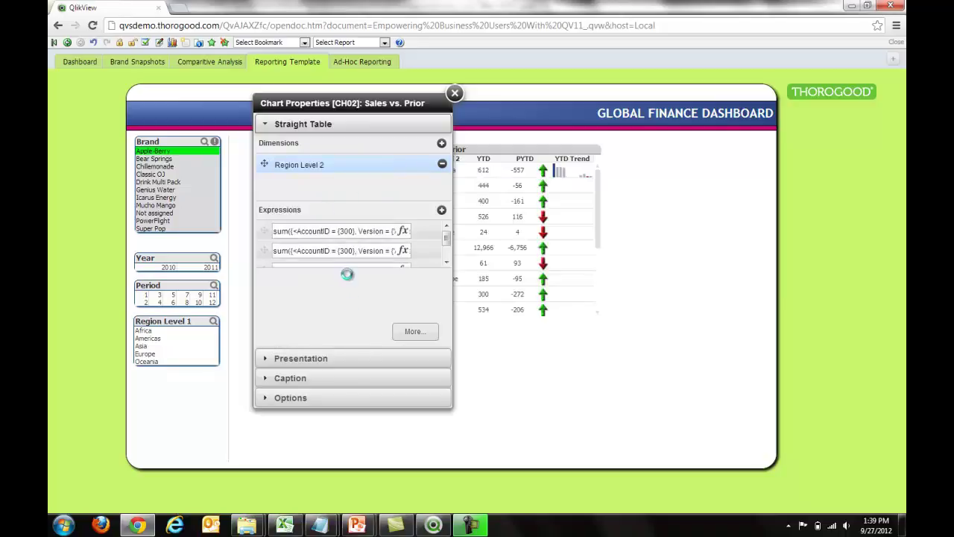
click(455, 93)
drag(505, 315, 507, 441)
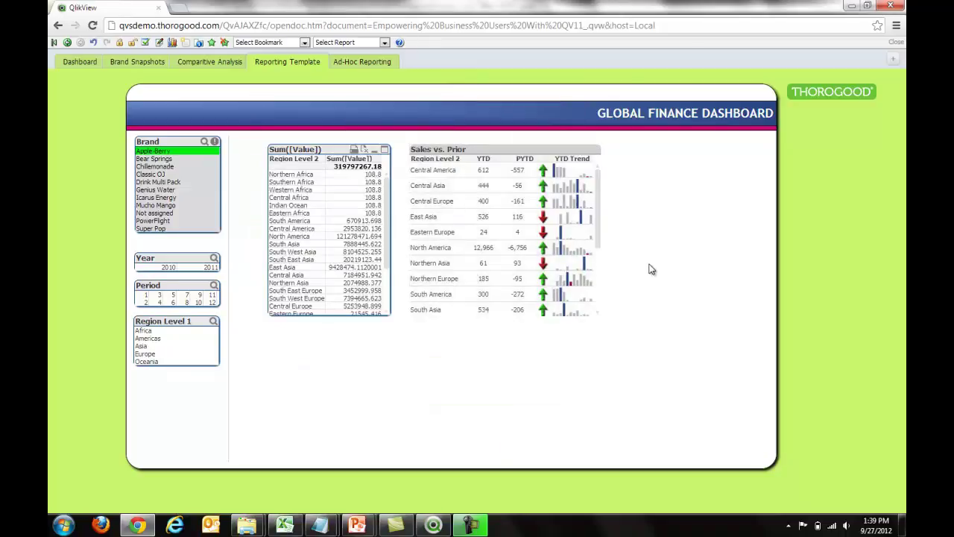